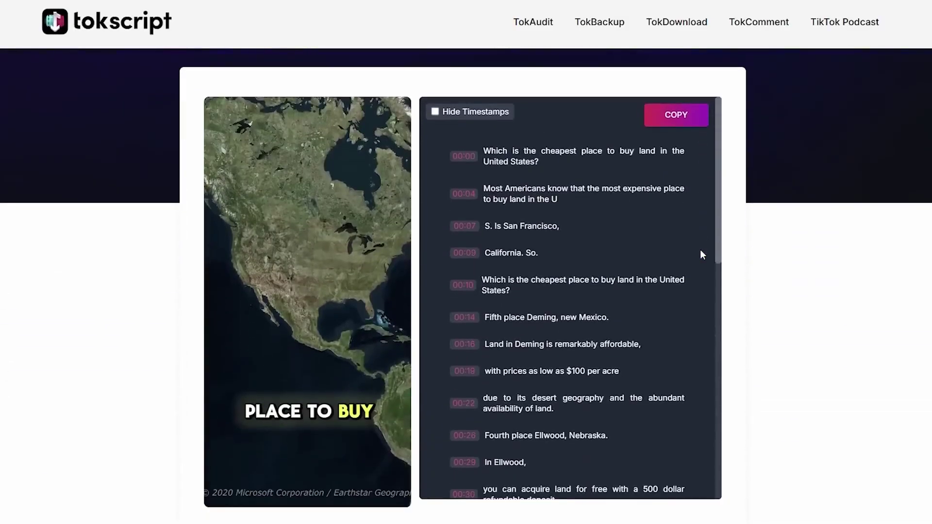
# Copy the video transcript with timestamps hidden, paste it into ChatGPT after "I need you to analyze this script", and submit the prompt
pyautogui.click(435, 112)
pyautogui.click(673, 122)
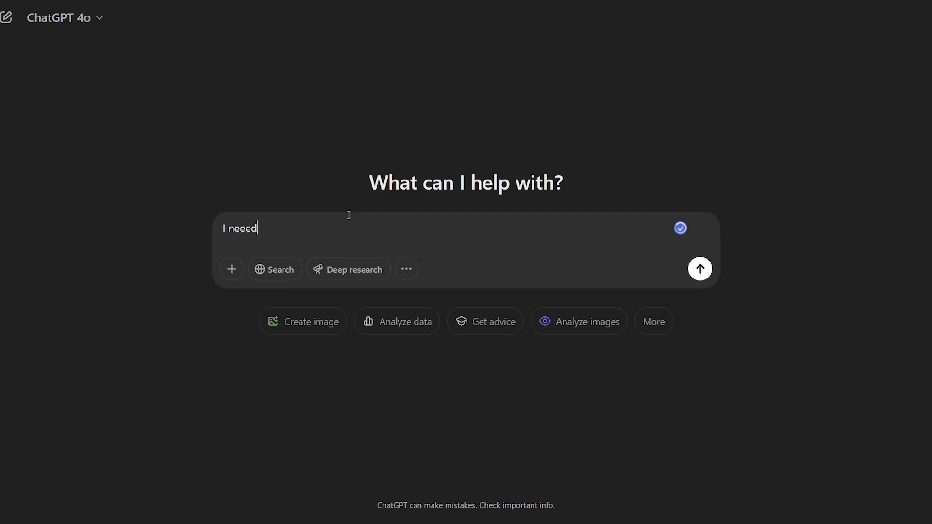
pyautogui.press('BackSpace')
pyautogui.press('BackSpace')
pyautogui.write('d you to analyze this')
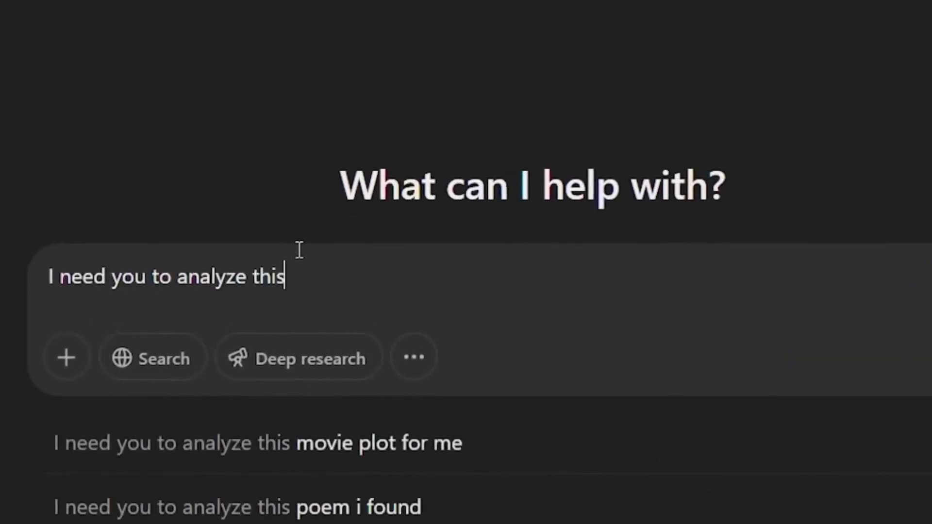
pyautogui.write(' script "')
pyautogui.hotkey('ctrl', 'v')
pyautogui.press('Return')
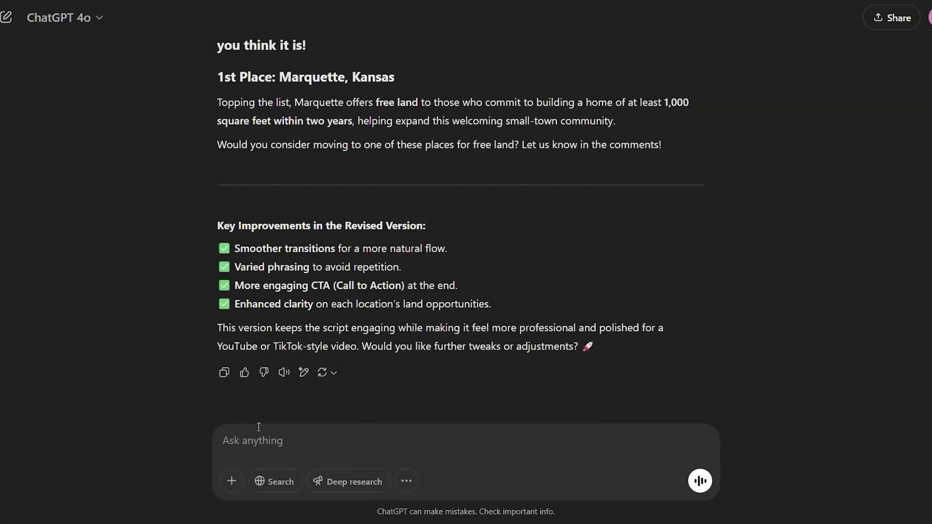
# Ask for an interesting fact about US statistics based on the analyzed video script, and read through the generated script
pyautogui.write('Great! Now that you have a')
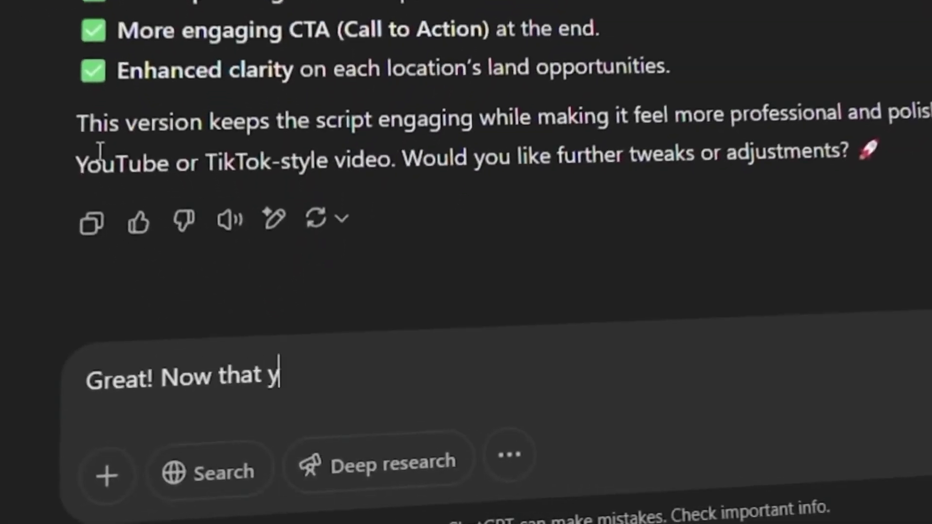
pyautogui.write('nalyzed this video, I need you to write me an interesting')
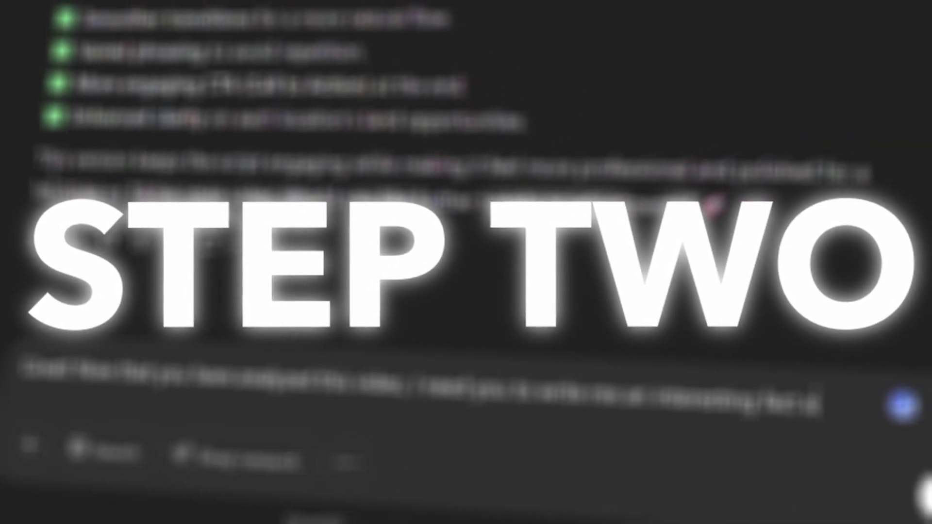
pyautogui.write(' fact about US statistc based on the video script you analyzed')
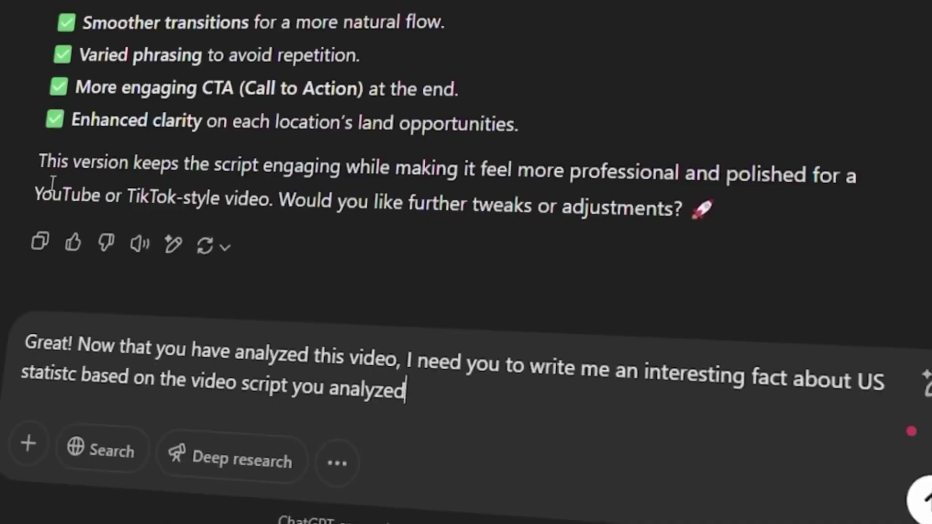
pyautogui.press('Return')
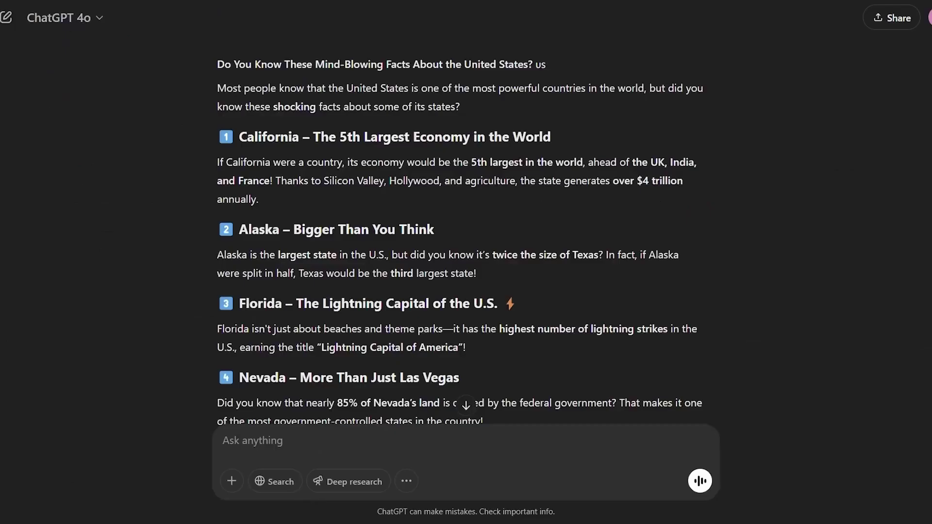
pyautogui.scroll(-8, 459, 238)
pyautogui.scroll(5, 460, 228)
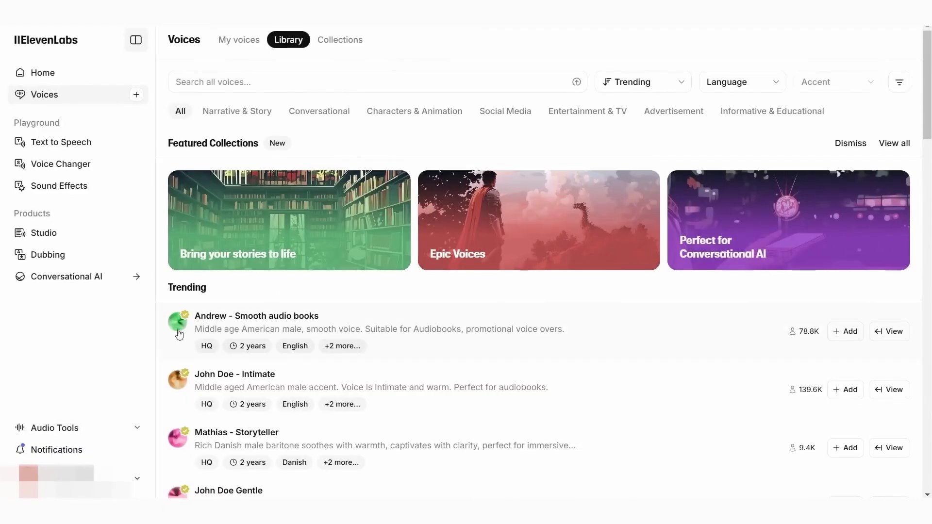
# Preview the "Smooth audio books" voice in the ElevenLabs voice library, and select the title line of the ChatGPT script
pyautogui.click(177, 323)
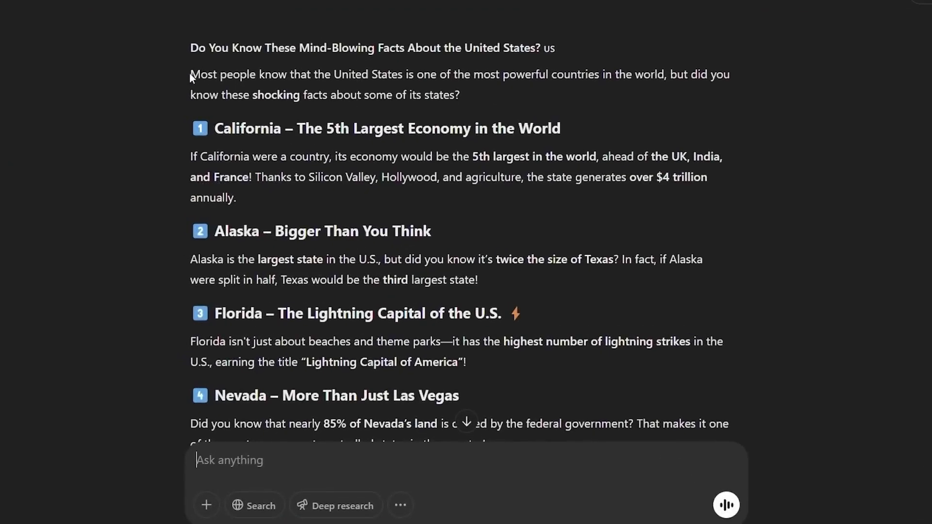
pyautogui.moveTo(191, 47); pyautogui.dragTo(540, 49)
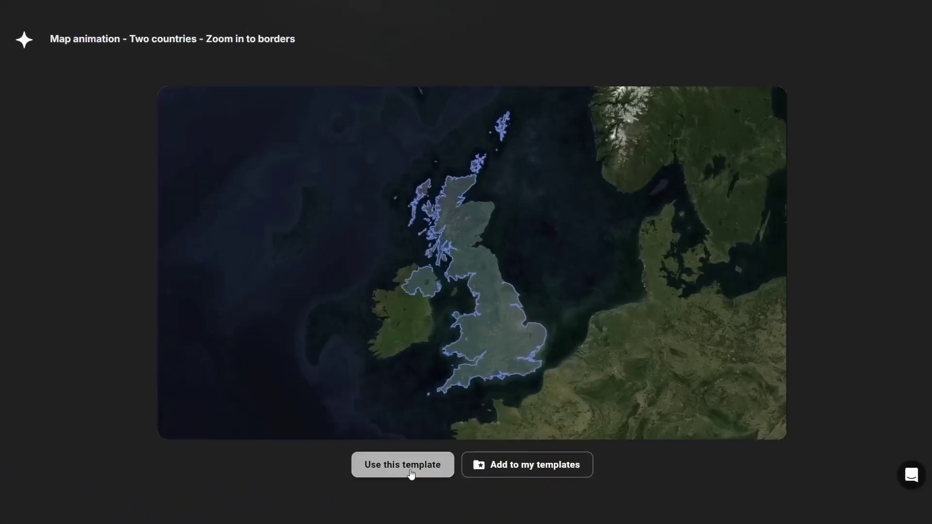
# In the animation generator, use the map template and submit "Highlight the United States first and then do a zoom in into California State and highlight California"
pyautogui.click(410, 466)
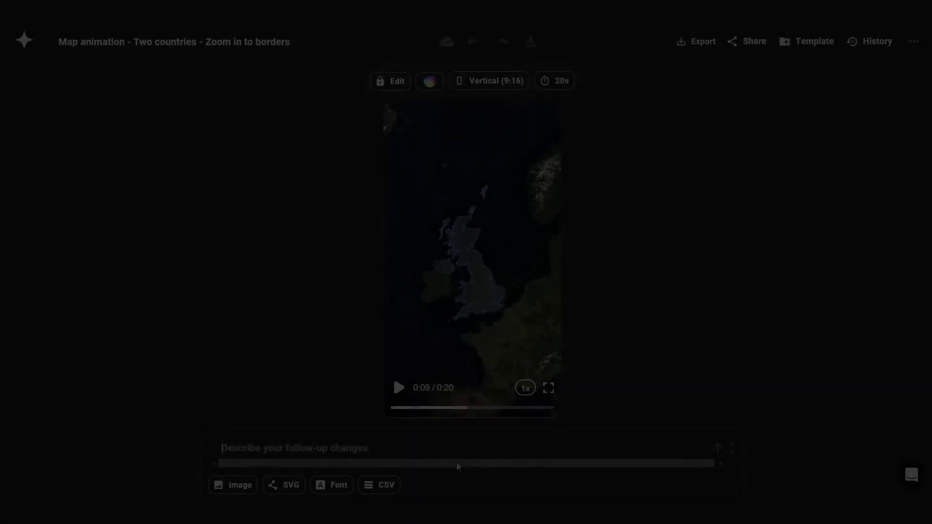
pyautogui.write('Hi')
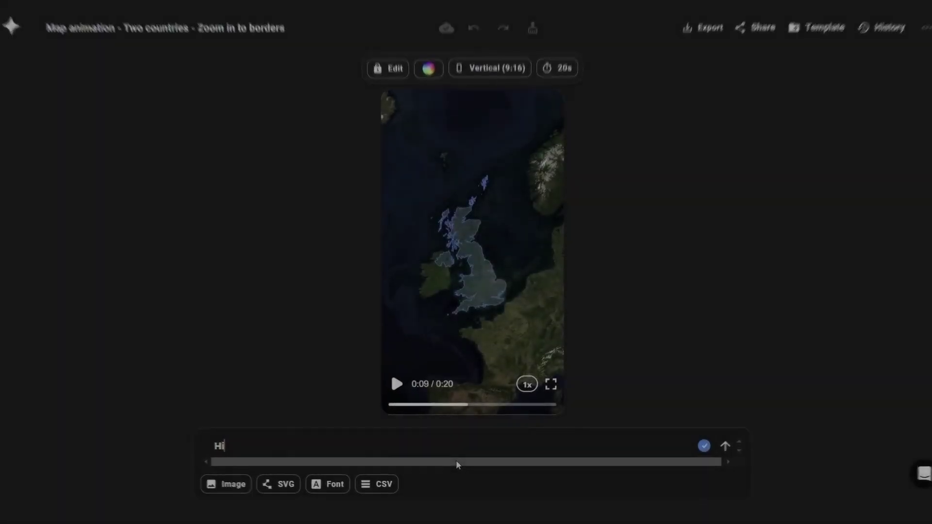
pyautogui.write('ghlight the United States first and then do a zoom in into Californ')
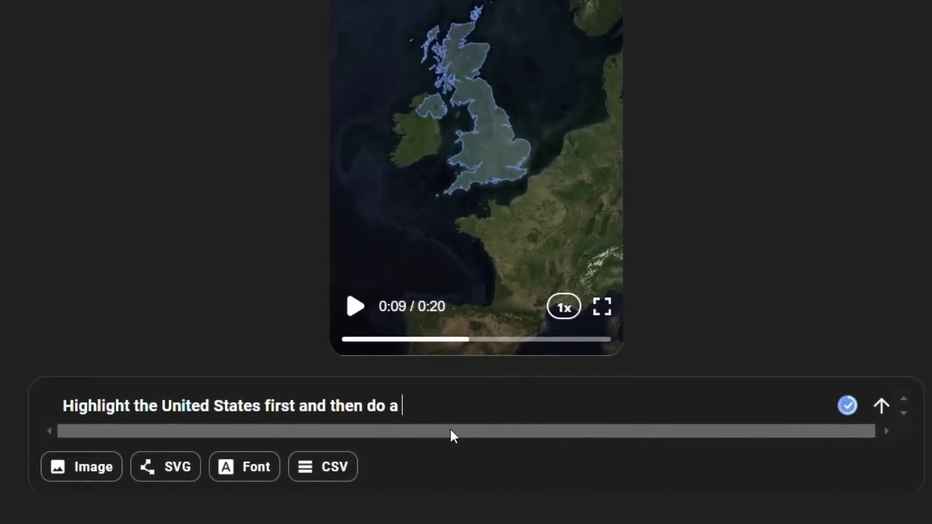
pyautogui.write('ia State and h')
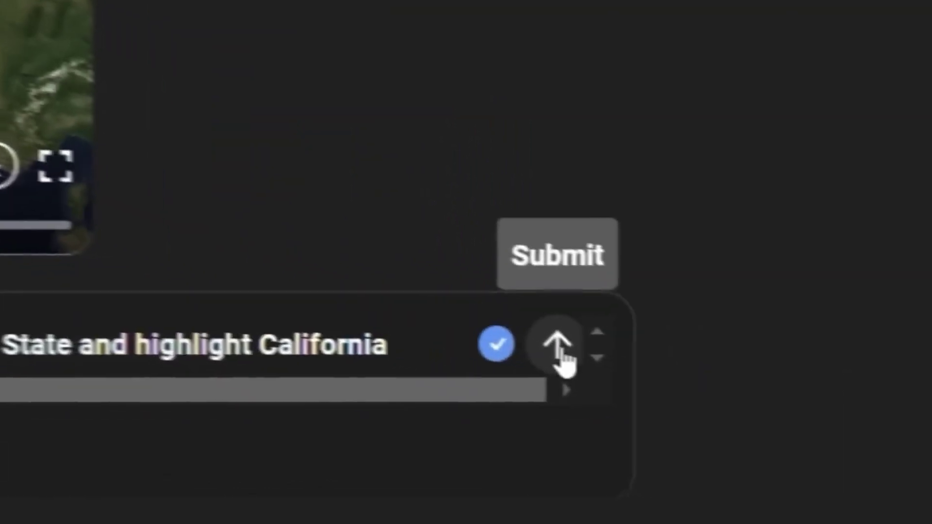
pyautogui.click(559, 348)
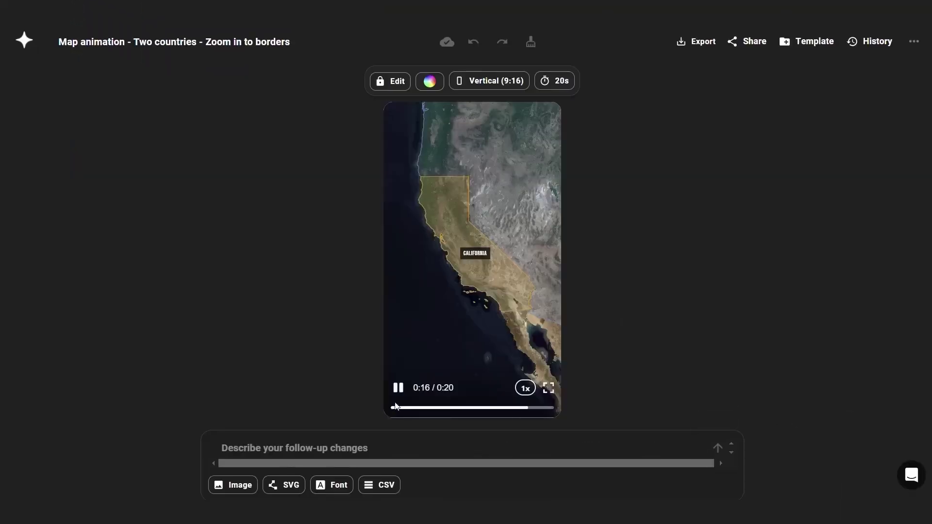
# Replay the generated map animation from its start, unlock it for editing and select the country or state label on the map
pyautogui.click(393, 409)
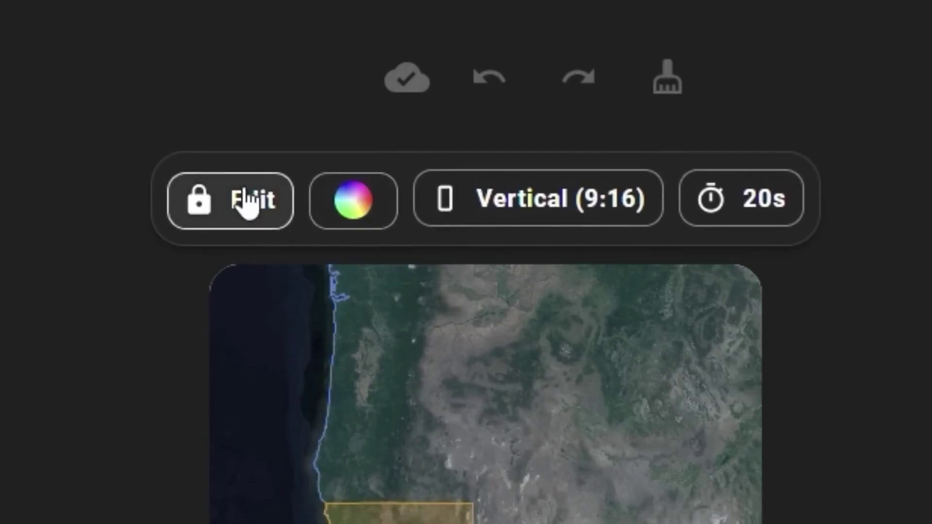
pyautogui.click(248, 201)
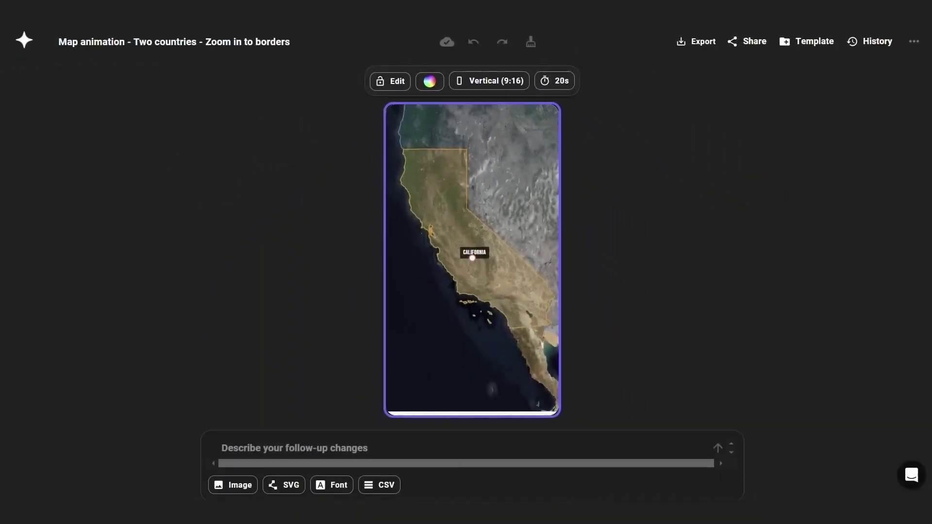
pyautogui.click(473, 238)
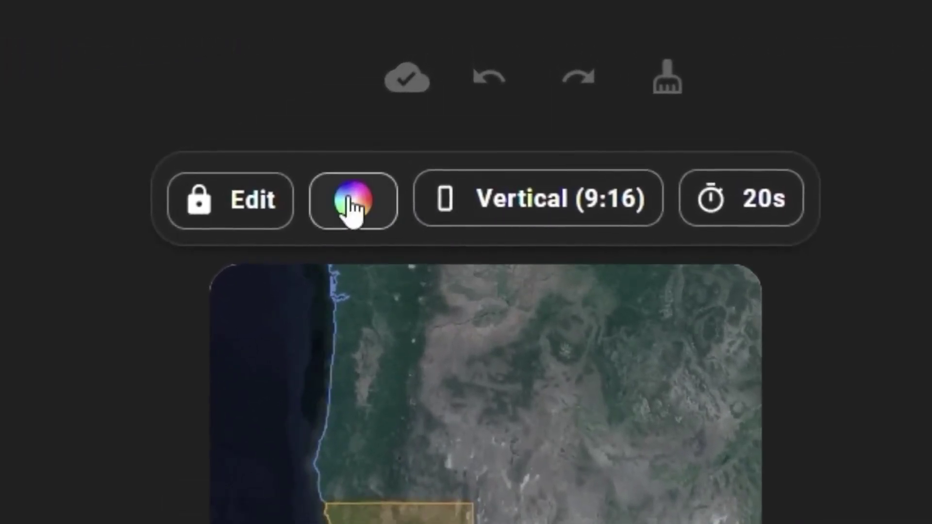
pyautogui.click(246, 200)
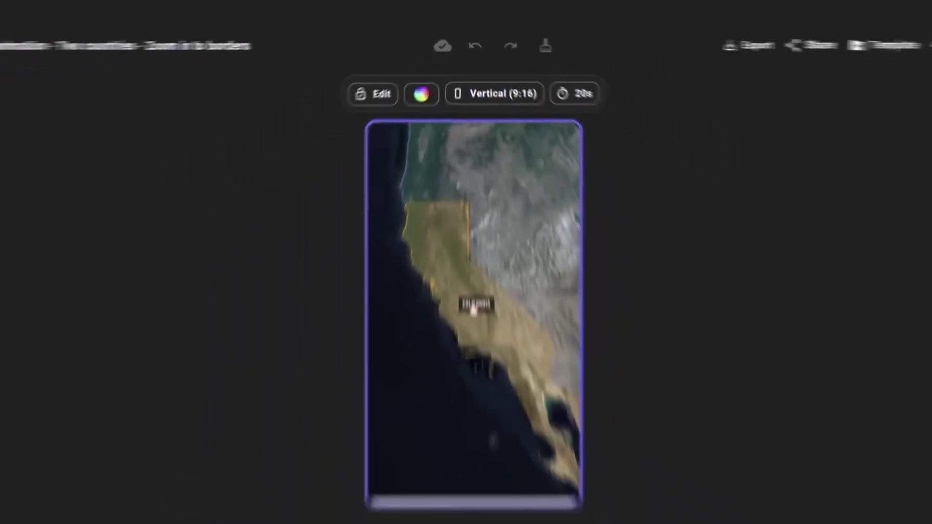
pyautogui.click(475, 240)
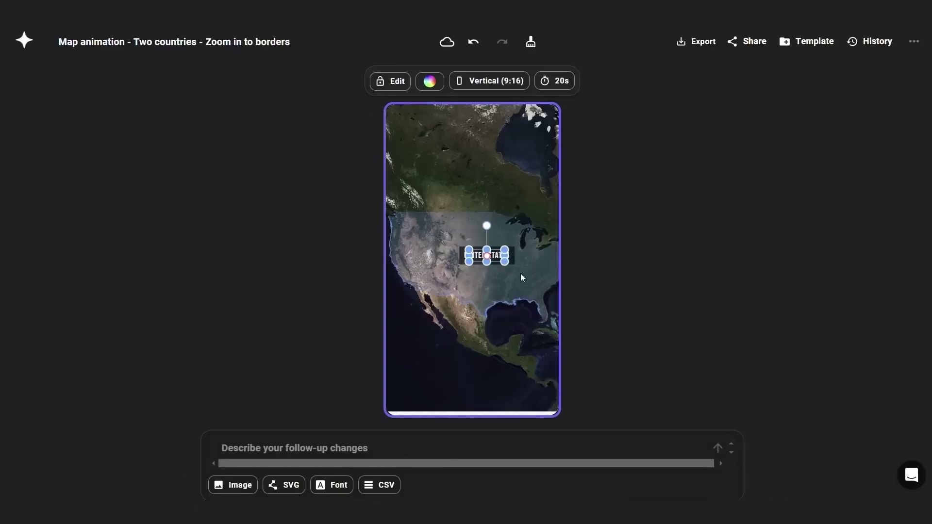
# Set the animation's colour to solid purple AF33F2 and open the image attachment for the follow-up prompt
pyautogui.click(430, 81)
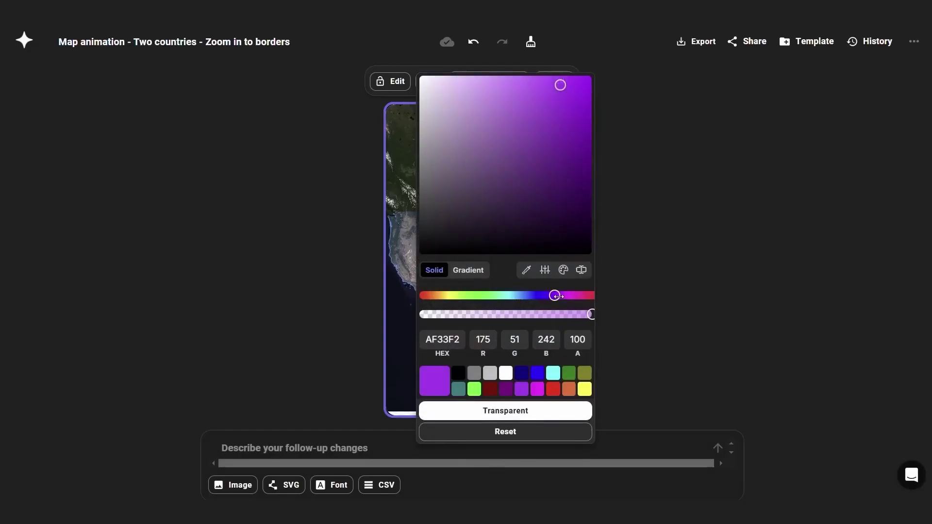
pyautogui.click(601, 349)
pyautogui.click(235, 485)
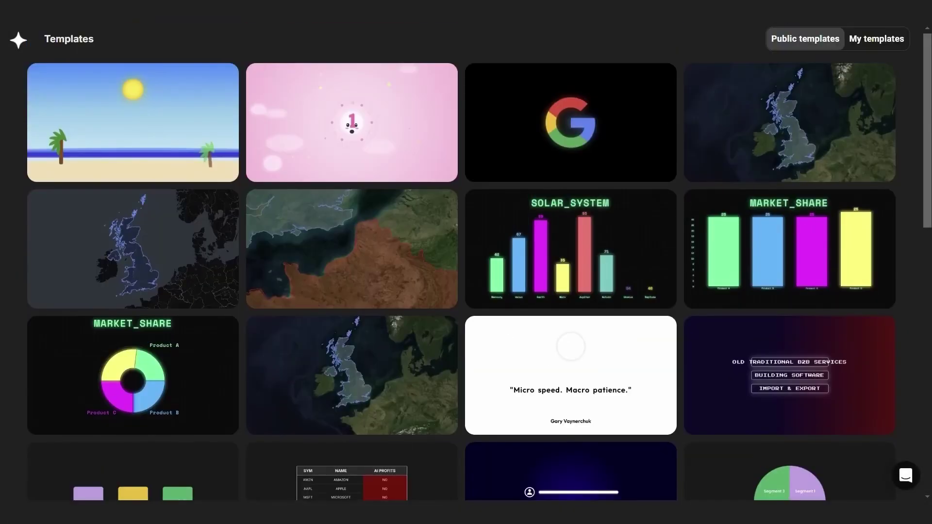
# Browse the public templates and set the horizontal black and white bar chart animation to the Vertical (9:16) format
pyautogui.scroll(-8, 466, 262)
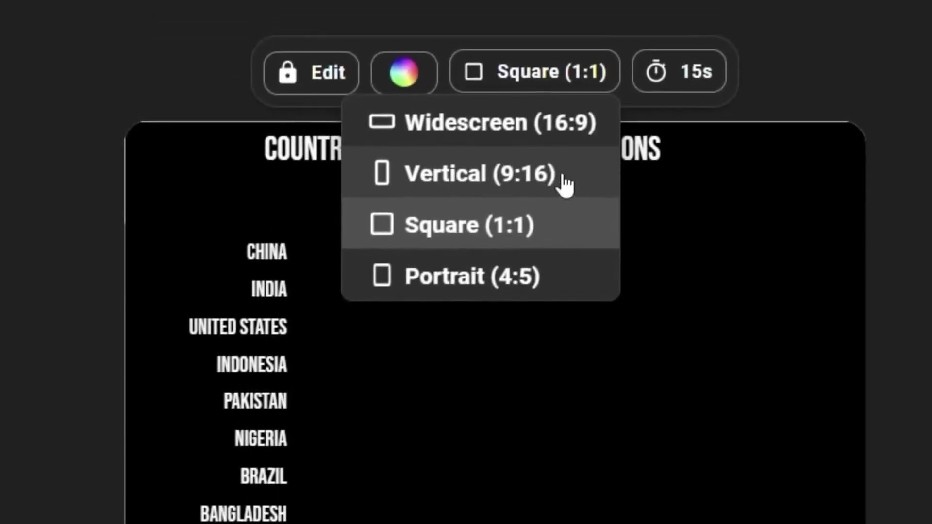
pyautogui.click(546, 180)
pyautogui.click(545, 180)
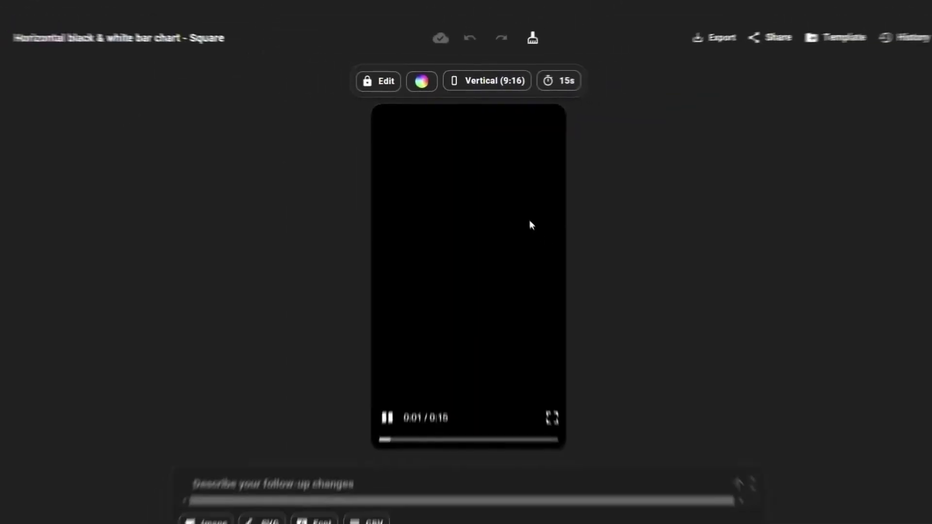
pyautogui.click(227, 512)
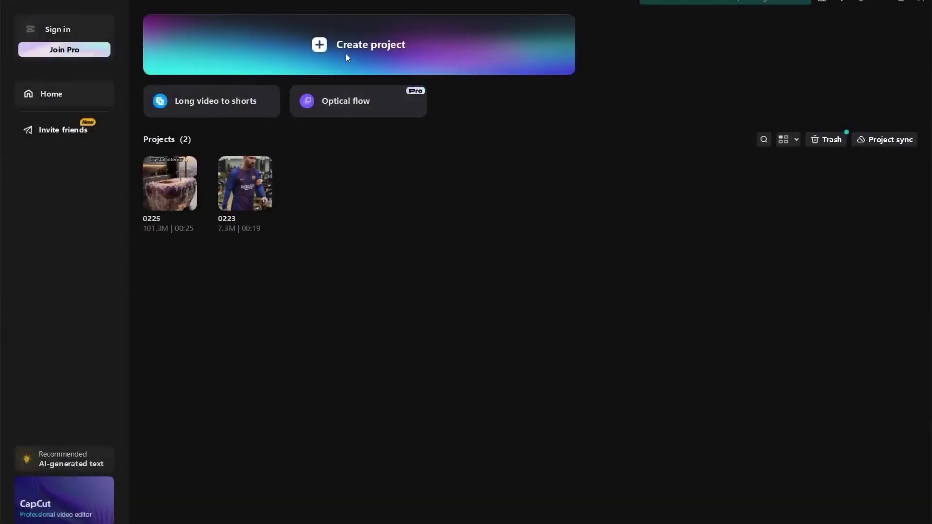
# Create a CapCut project and cut the ElevenLabs voiceover into segments to trim out its pauses
pyautogui.click(347, 56)
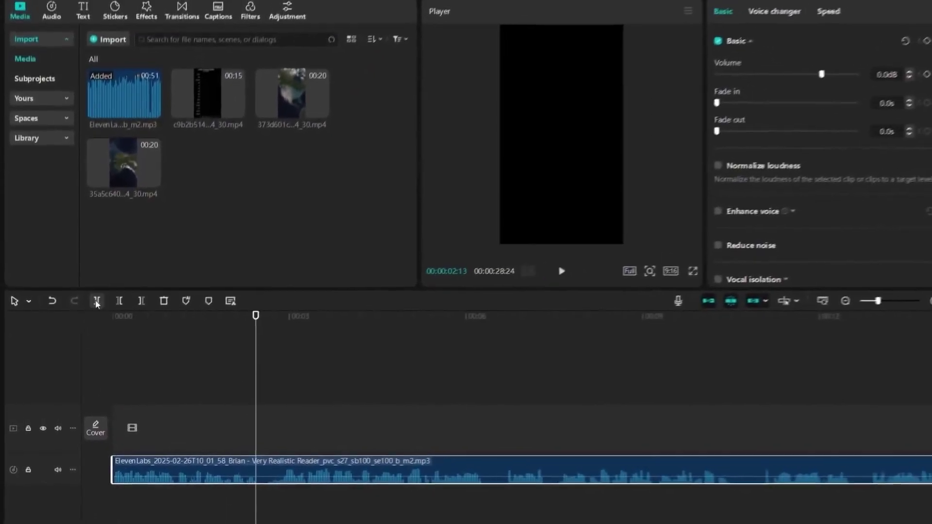
pyautogui.click(95, 303)
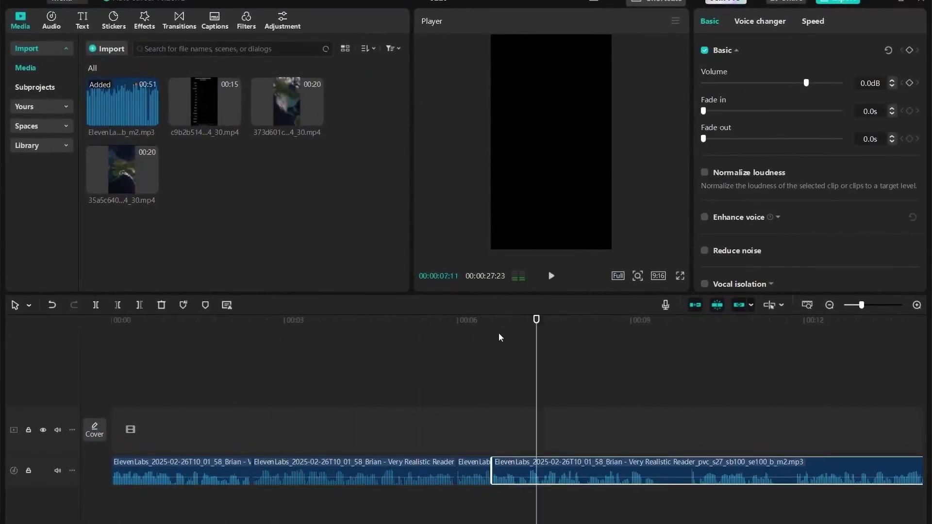
pyautogui.press('w')
pyautogui.press('space')
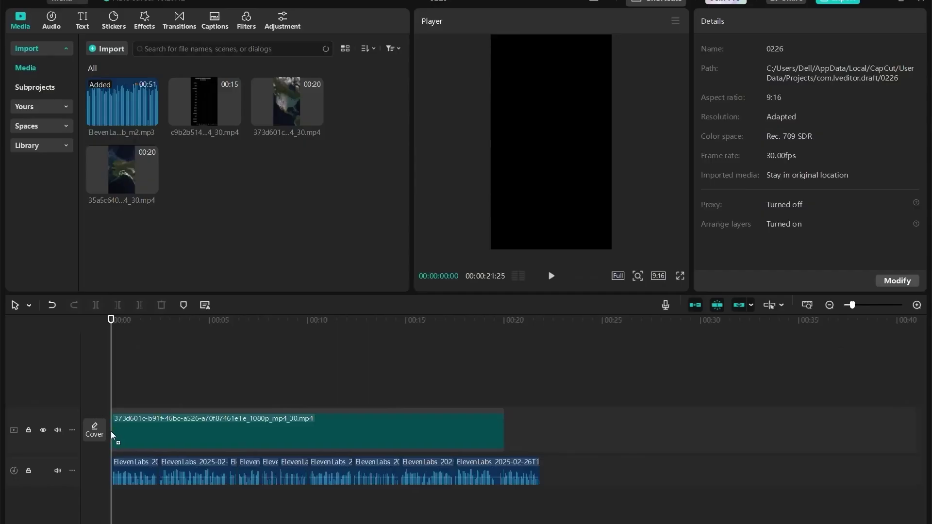
# Place the 373d601c map clip at the start of the timeline, play it back and set its speed to 1.7x
pyautogui.click(334, 331)
pyautogui.press('space')
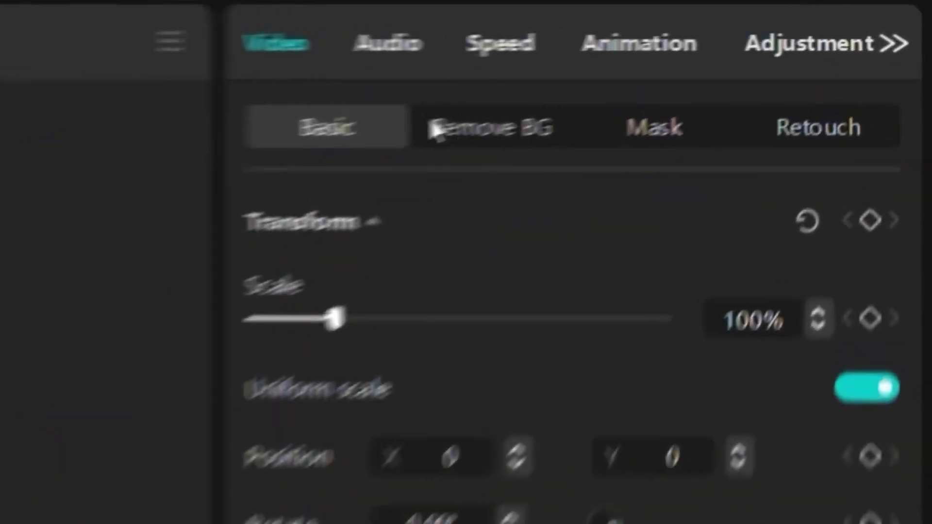
pyautogui.click(500, 46)
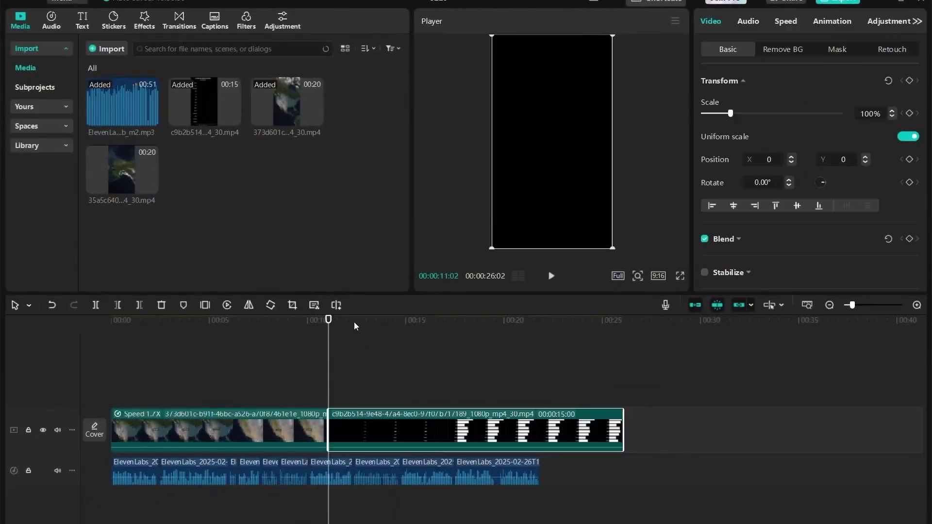
# Speed up the bar chart clip on the timeline and append the 35a5c640 map clip after it
pyautogui.click(454, 429)
pyautogui.click(786, 21)
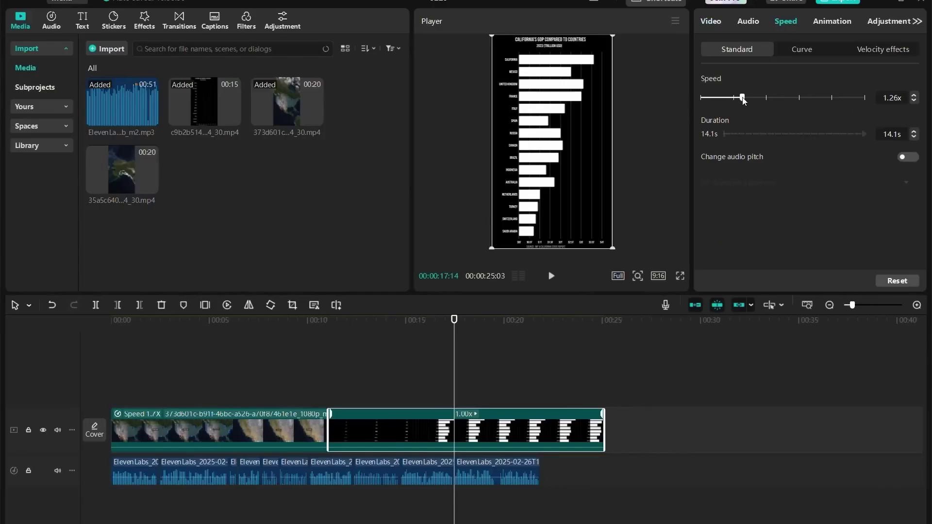
pyautogui.moveTo(743, 100); pyautogui.dragTo(746, 99)
pyautogui.moveTo(122, 170); pyautogui.dragTo(473, 434)
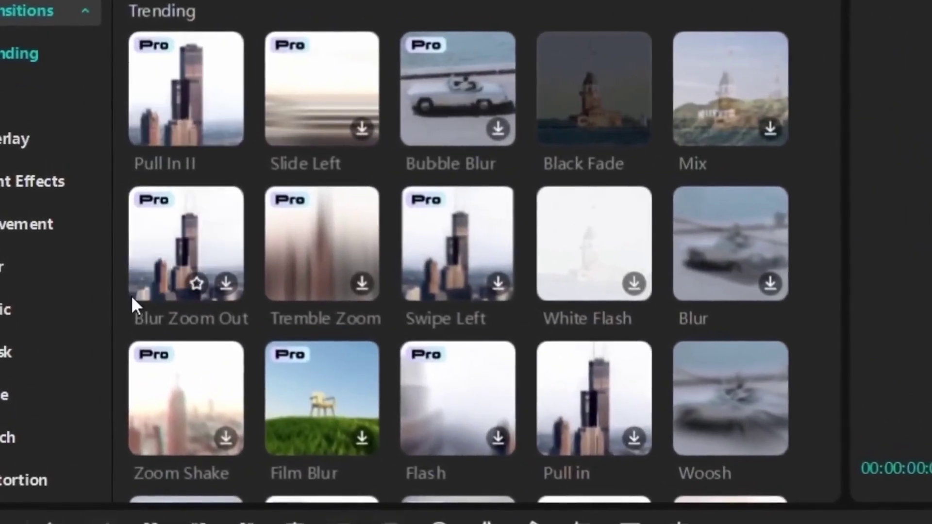
# Preview the trending transitions, download Tremble Zoom and move the playhead to the transition between the first map clip and the bar chart clip
pyautogui.moveTo(589, 88)
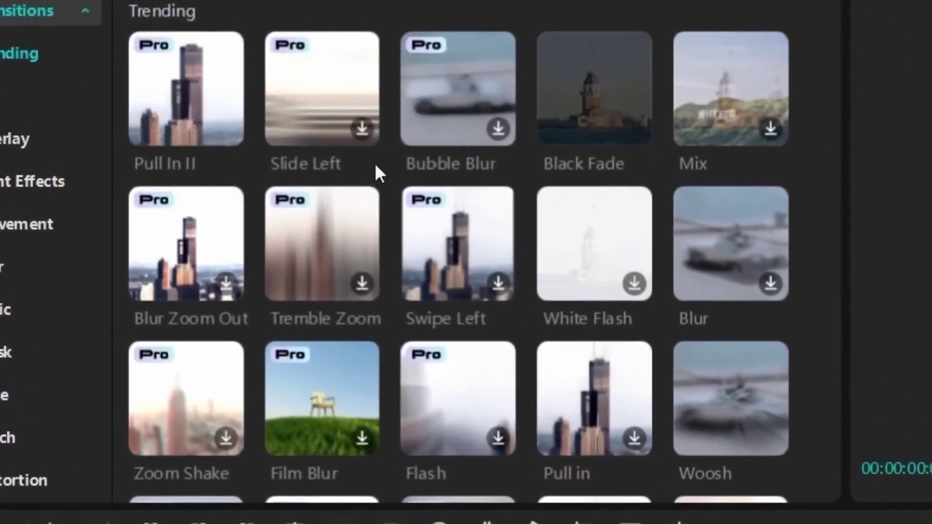
pyautogui.moveTo(724, 74)
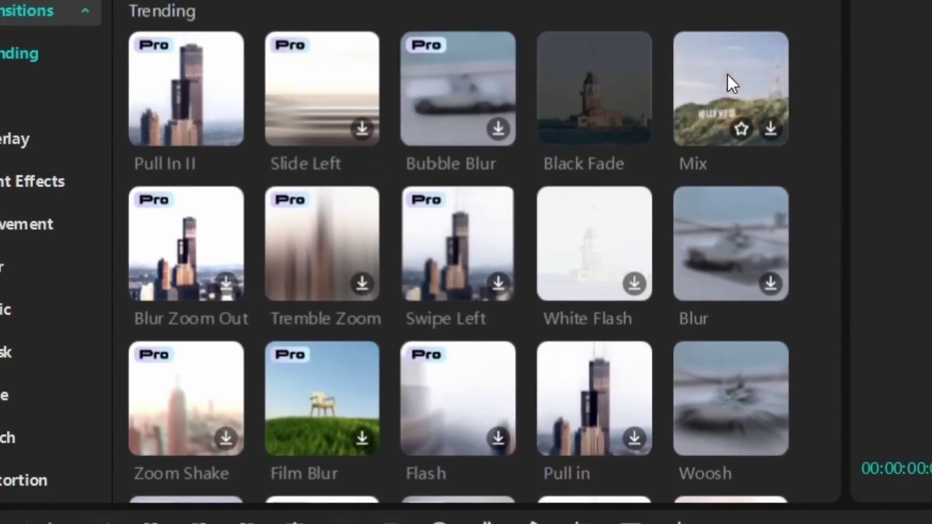
pyautogui.moveTo(476, 90)
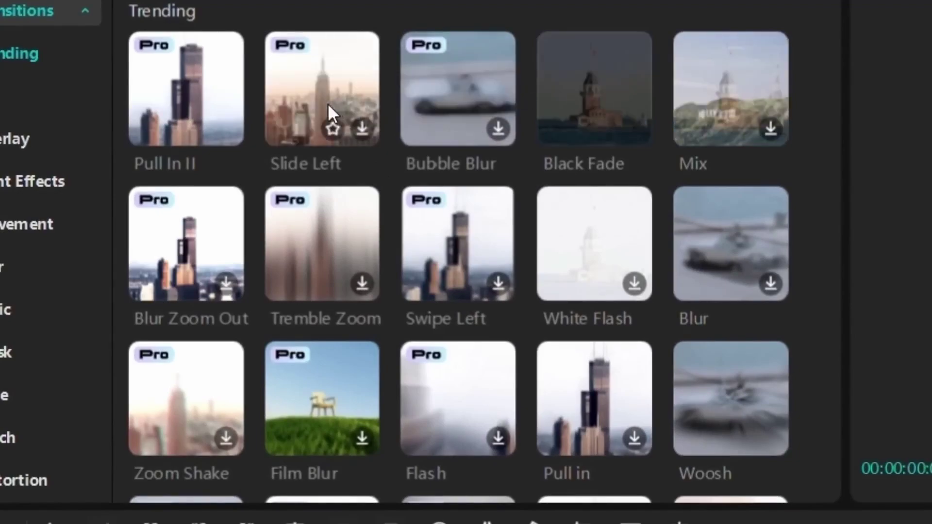
pyautogui.moveTo(307, 269)
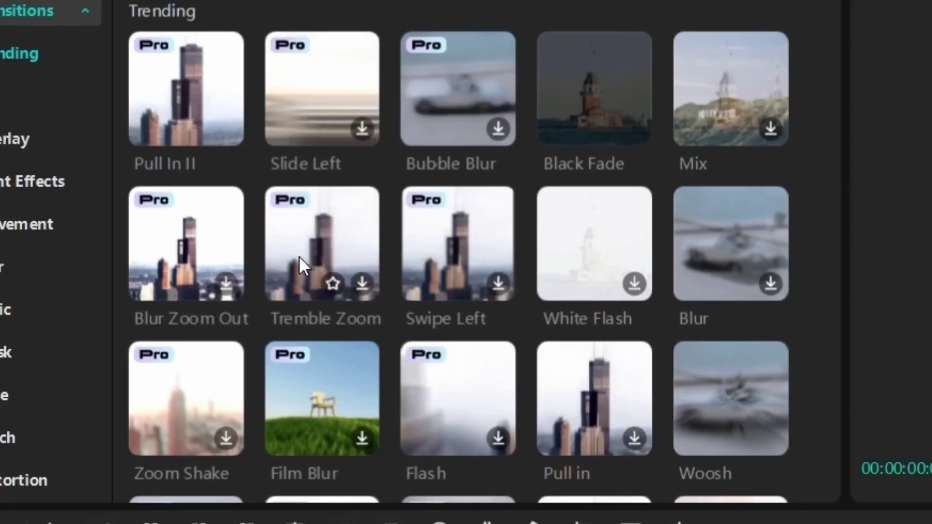
pyautogui.click(362, 284)
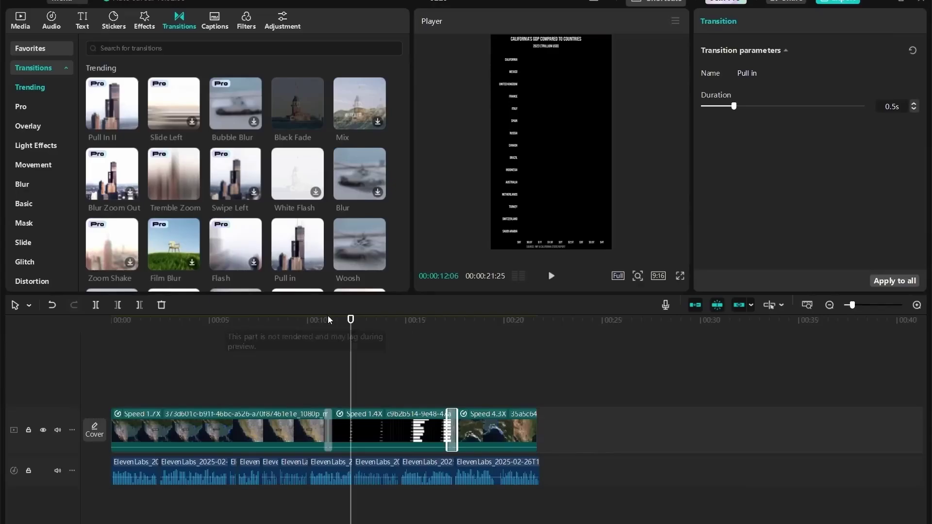
pyautogui.click(328, 320)
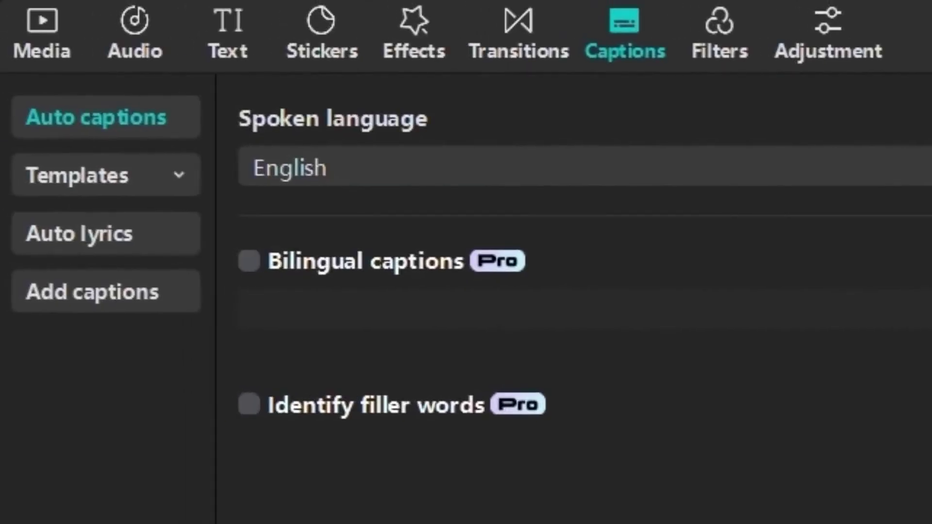
# Add the wind noise_whoosh(1397209) sound effect below the first map clip at about 00:04 and play back its timing against the map zoom
pyautogui.click(158, 18)
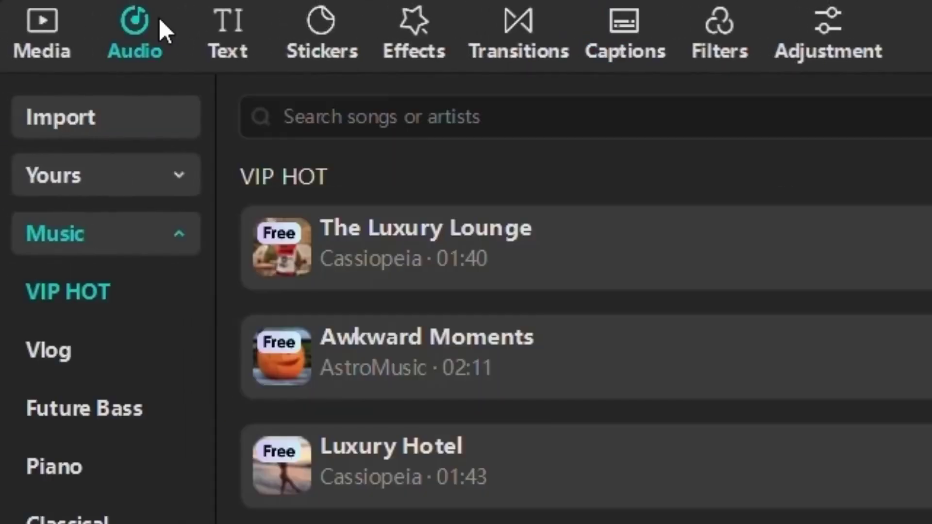
pyautogui.scroll(-3, 582, 339)
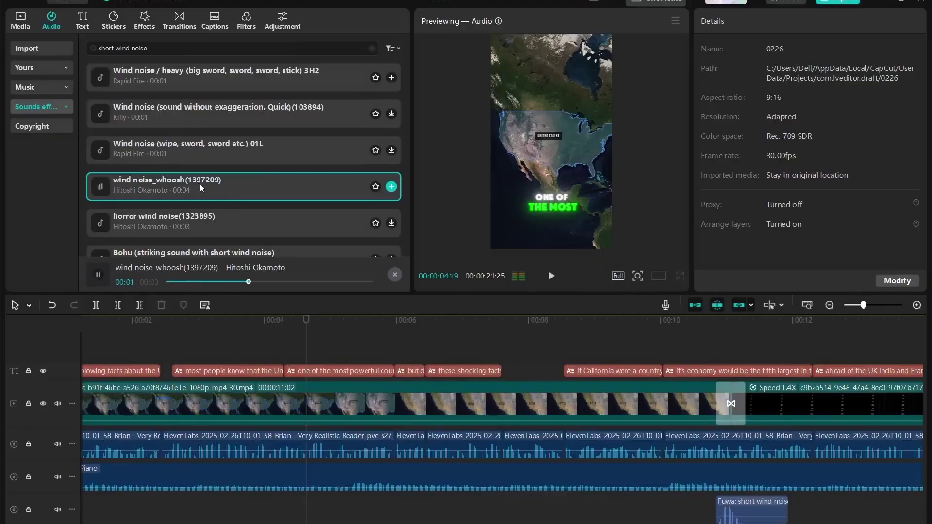
pyautogui.moveTo(200, 184); pyautogui.dragTo(285, 515)
pyautogui.click(325, 333)
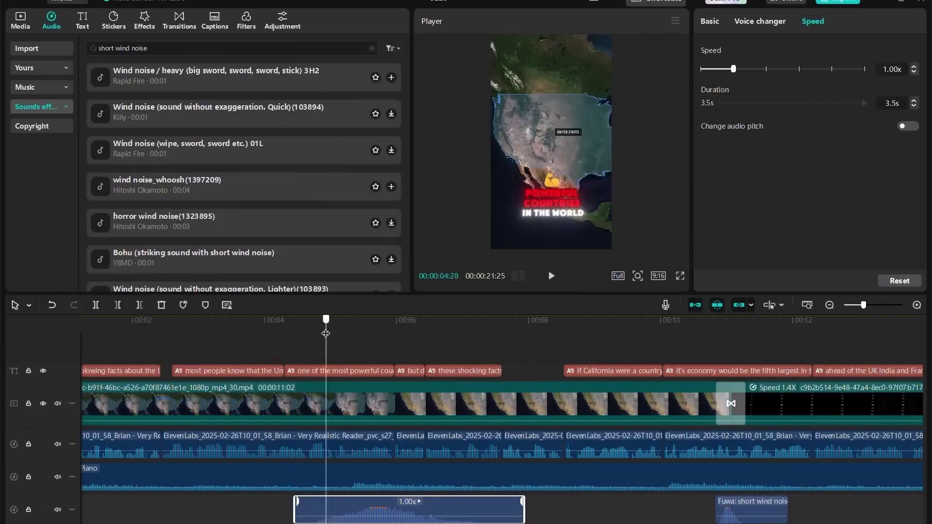
pyautogui.press('space')
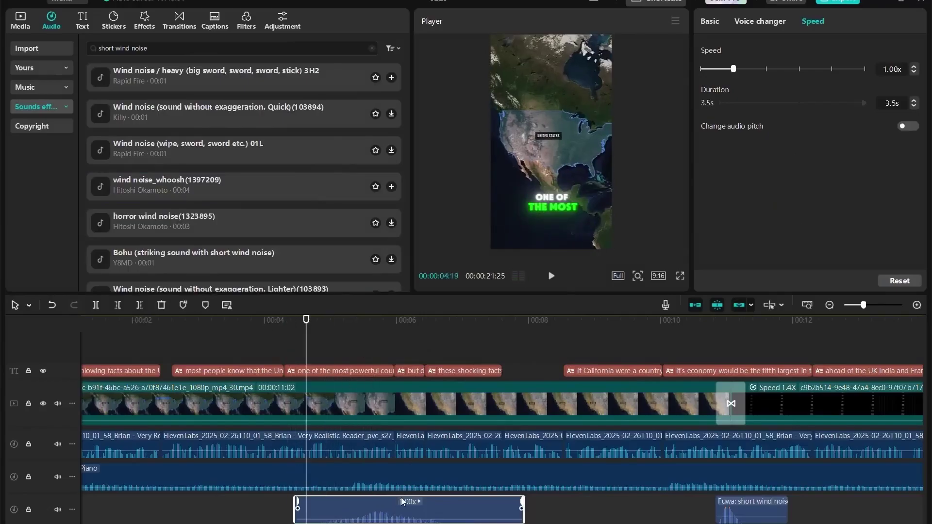
pyautogui.press('space')
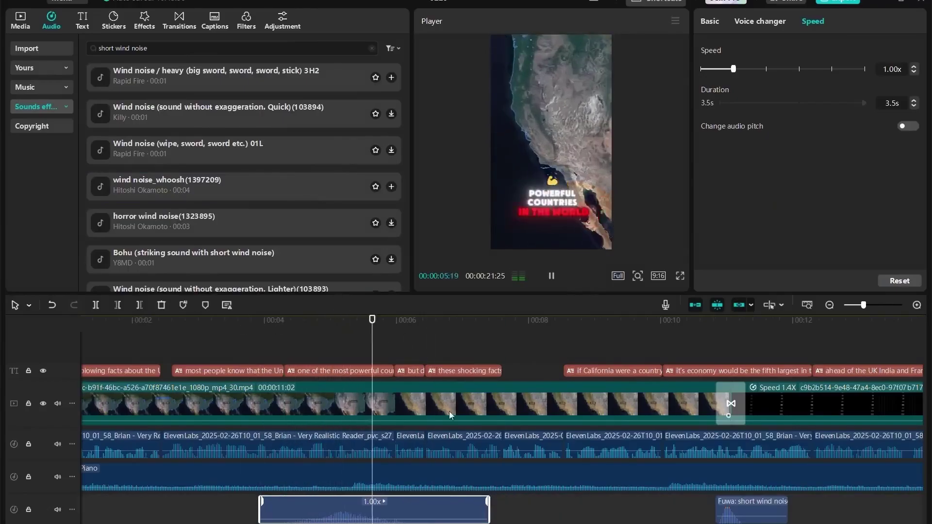